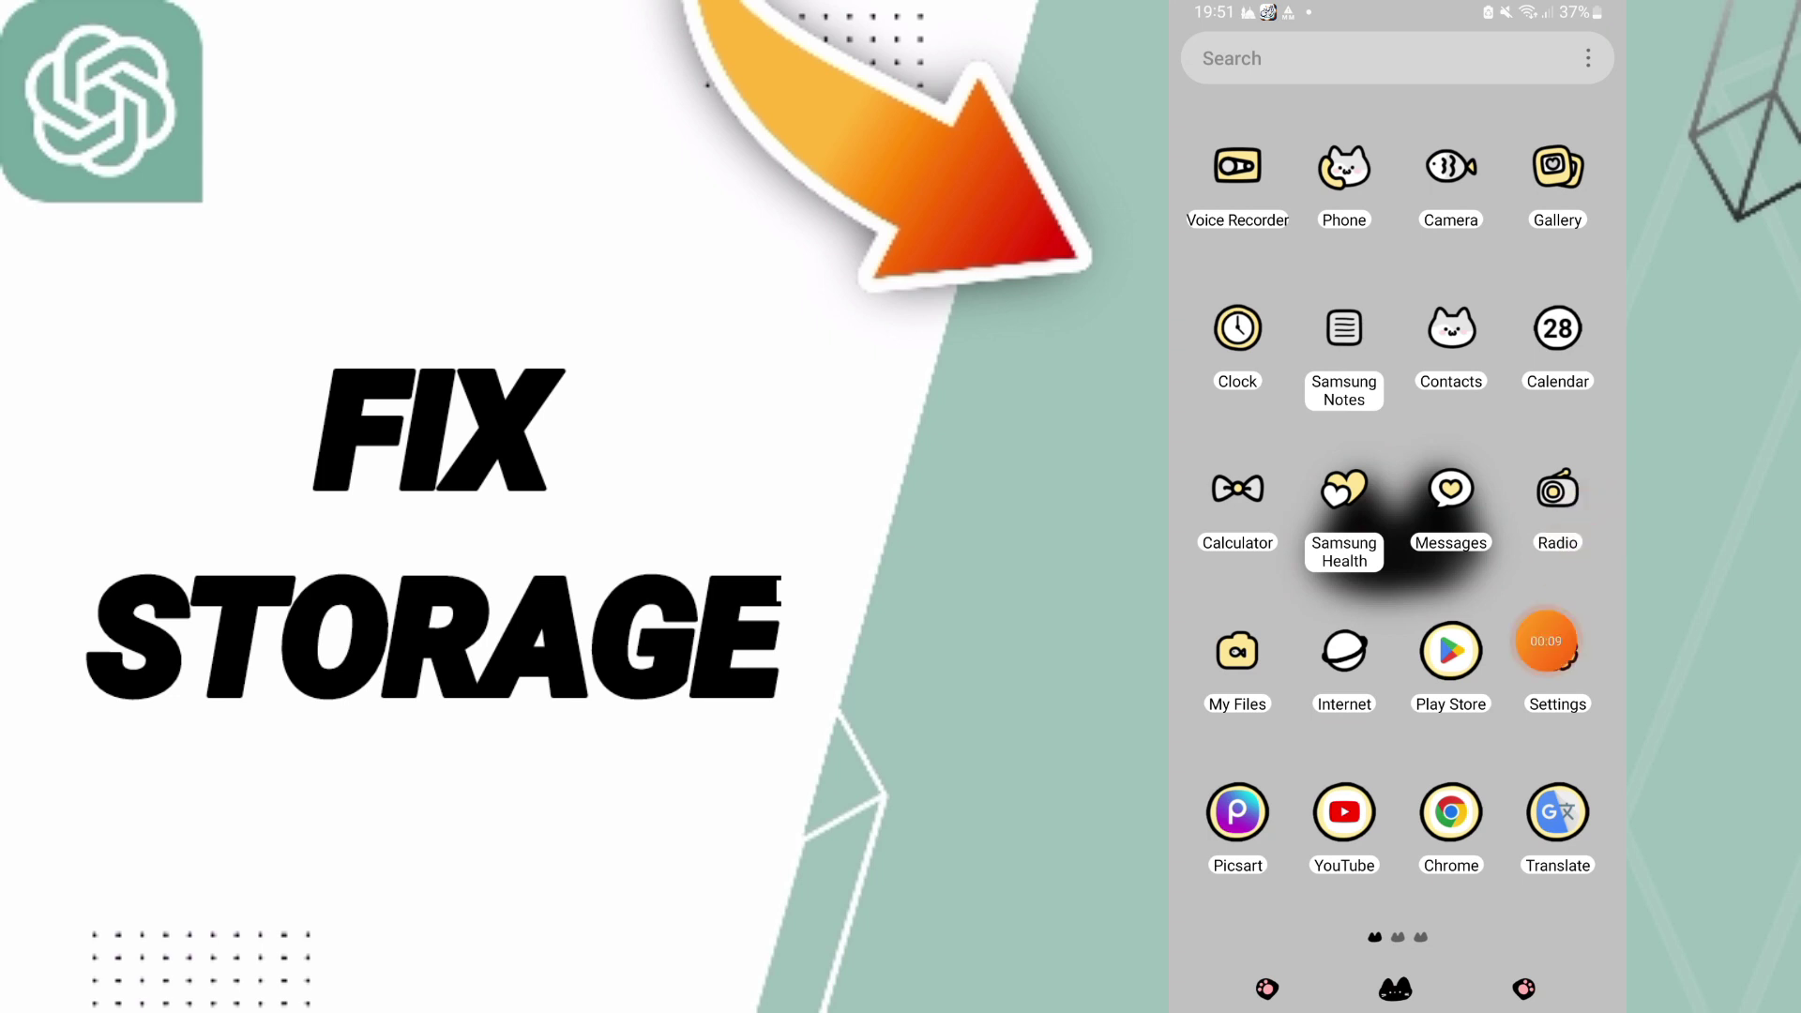
- Launch the Settings app from the app drawer
click(1547, 641)
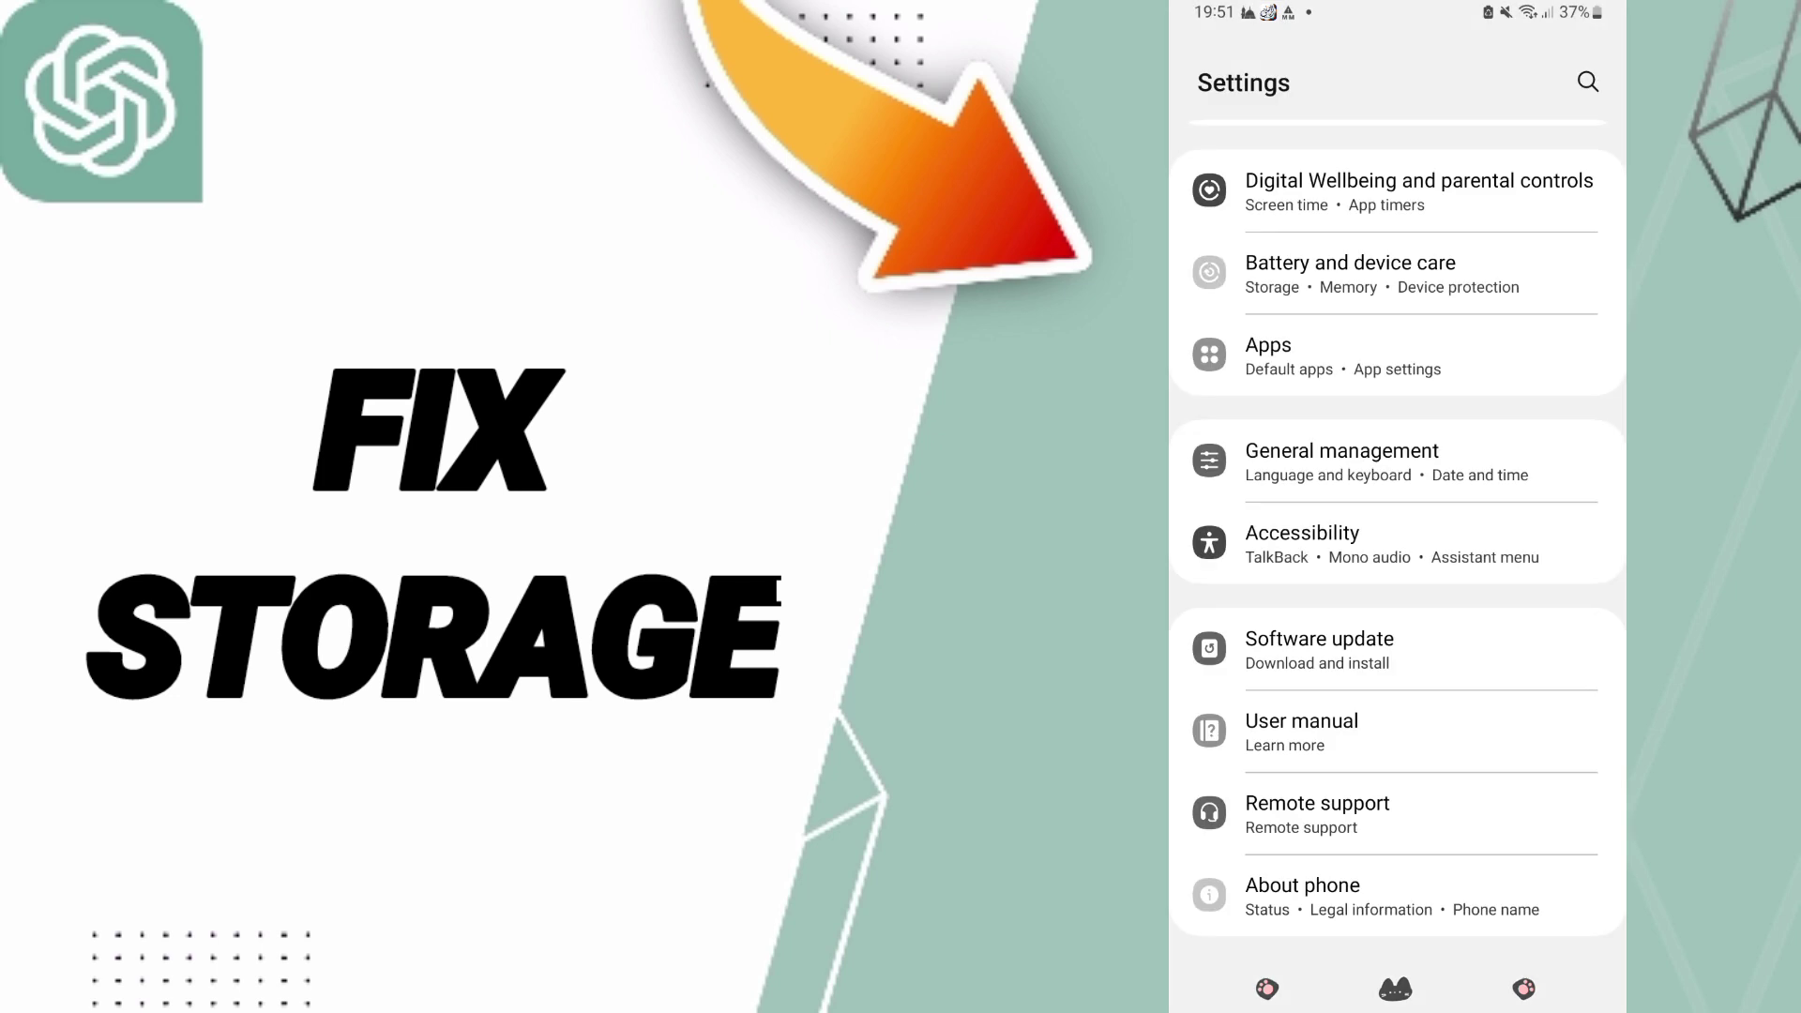
- Go to Apps and open ChatGPT's app info page
click(1398, 356)
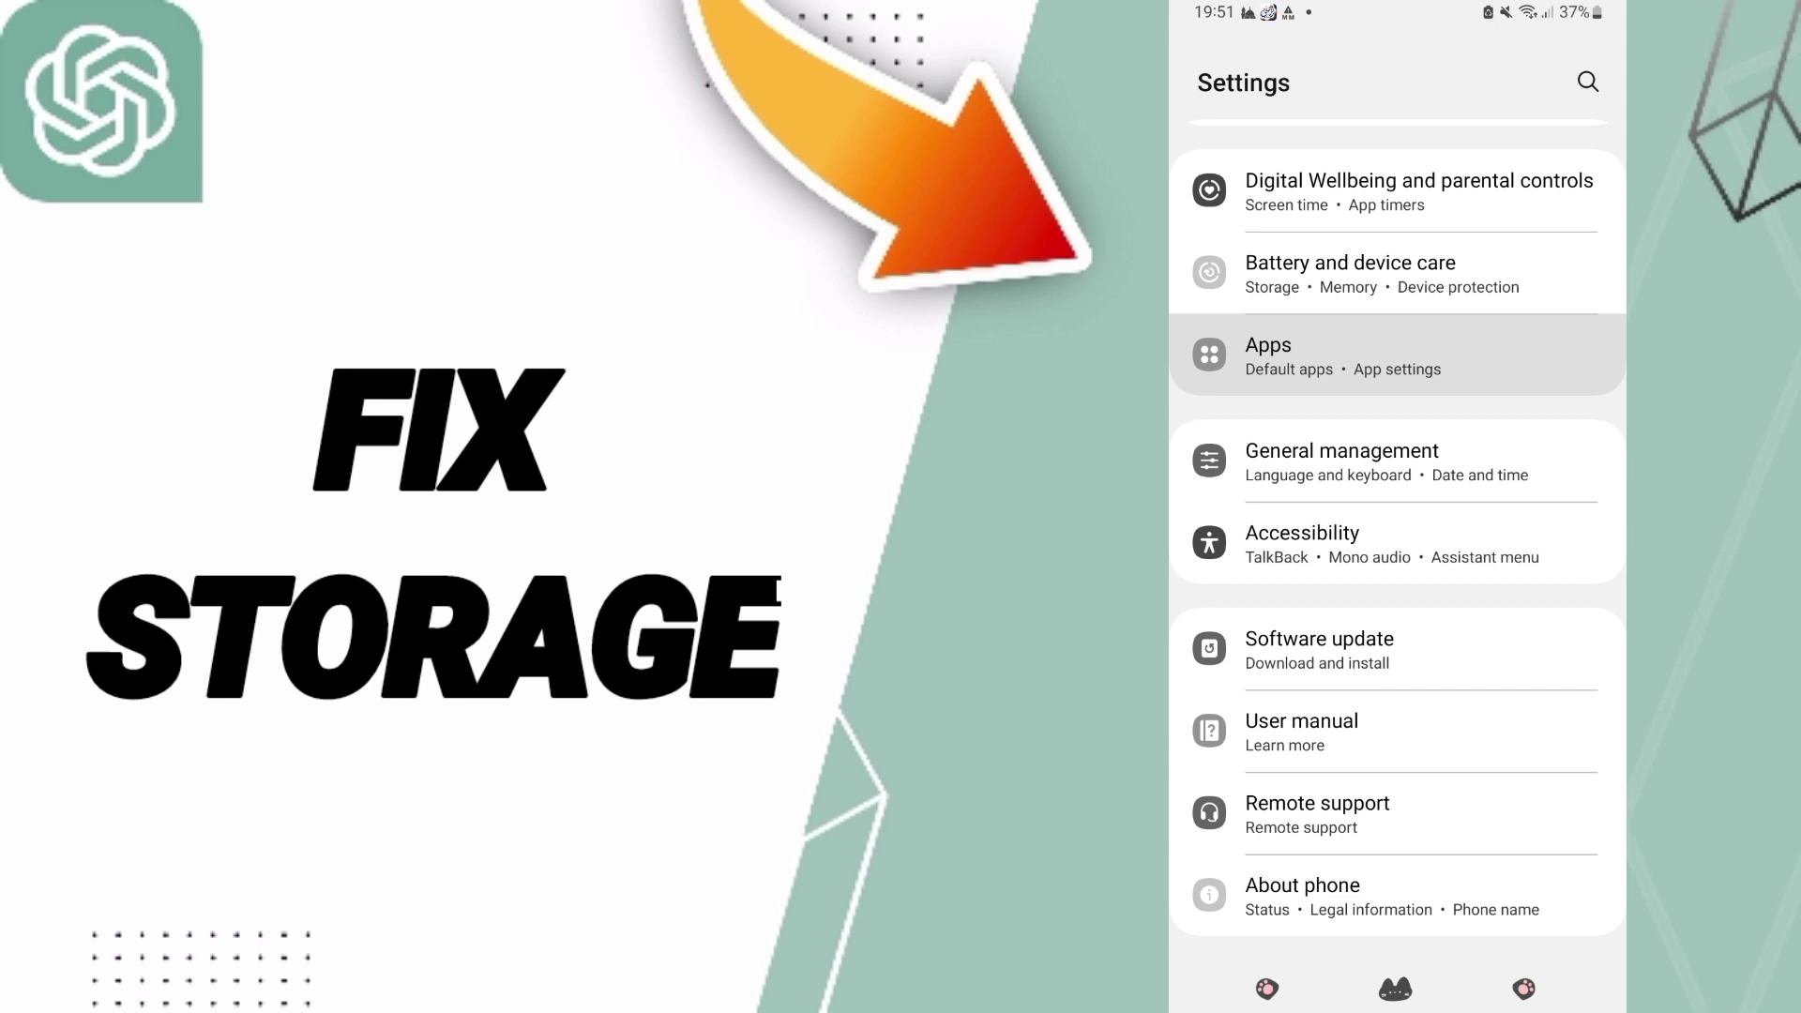
scroll(1398, 635, down, 5)
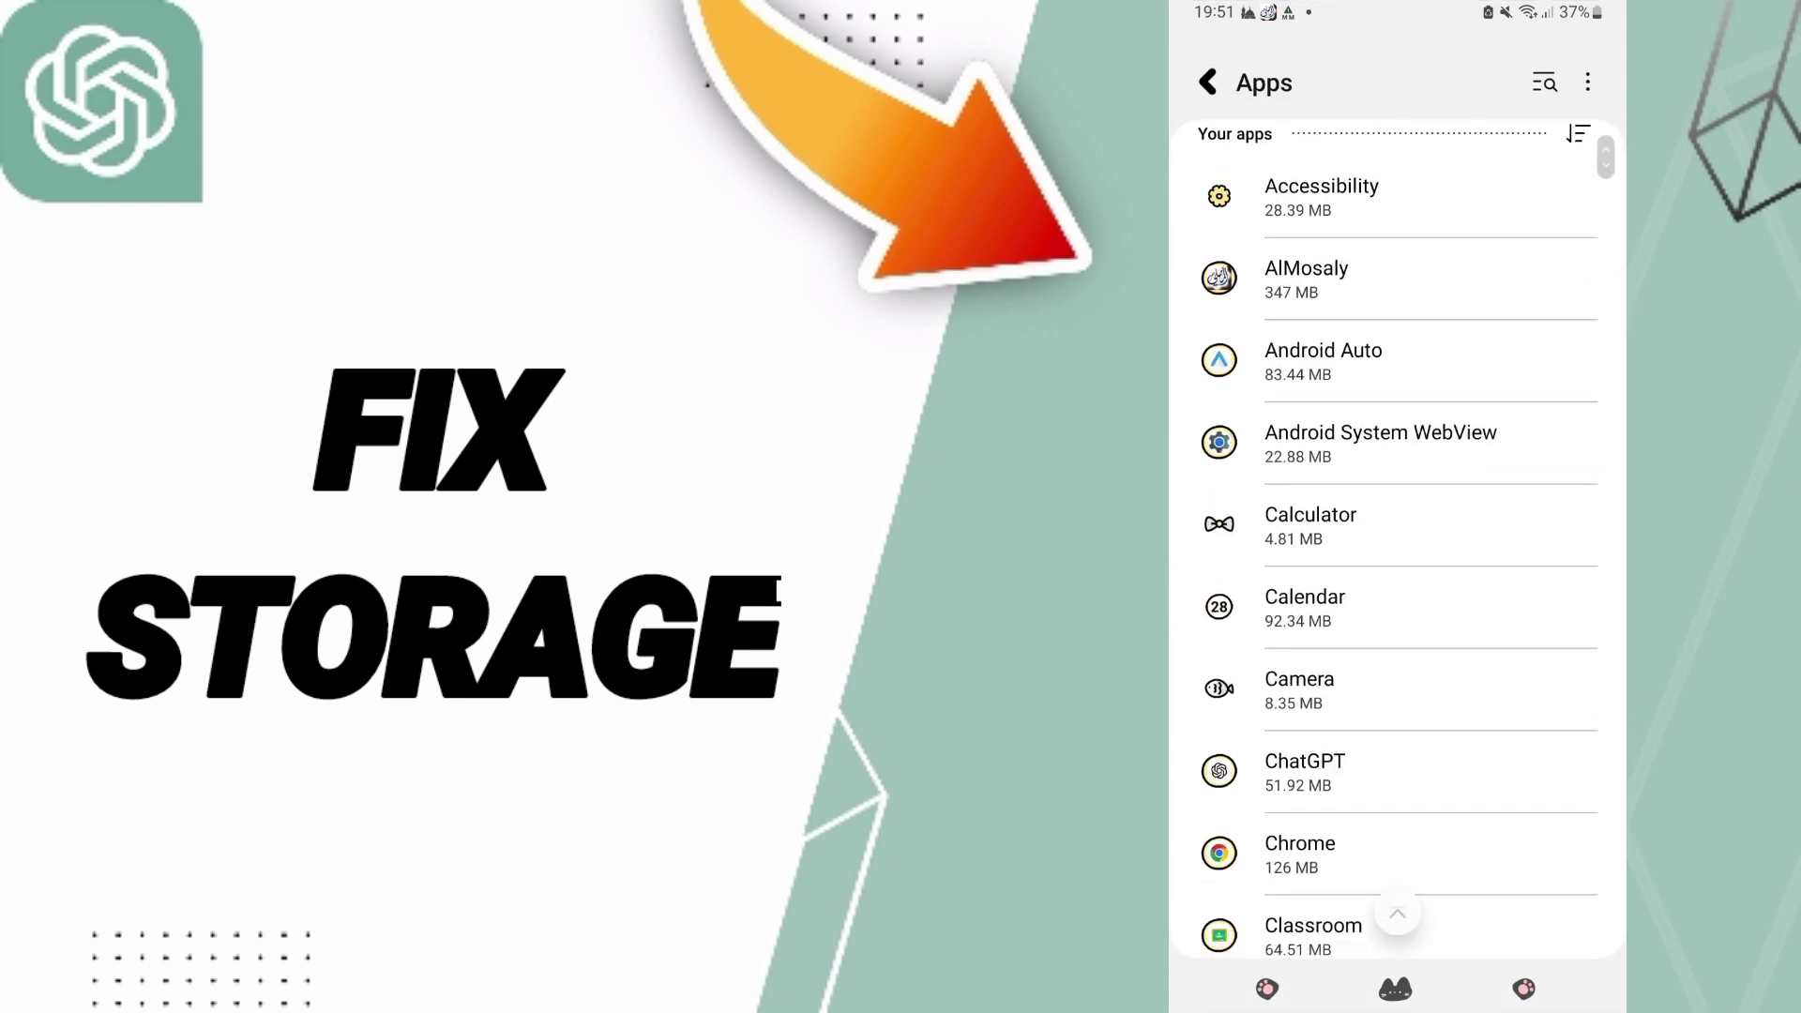
click(1398, 593)
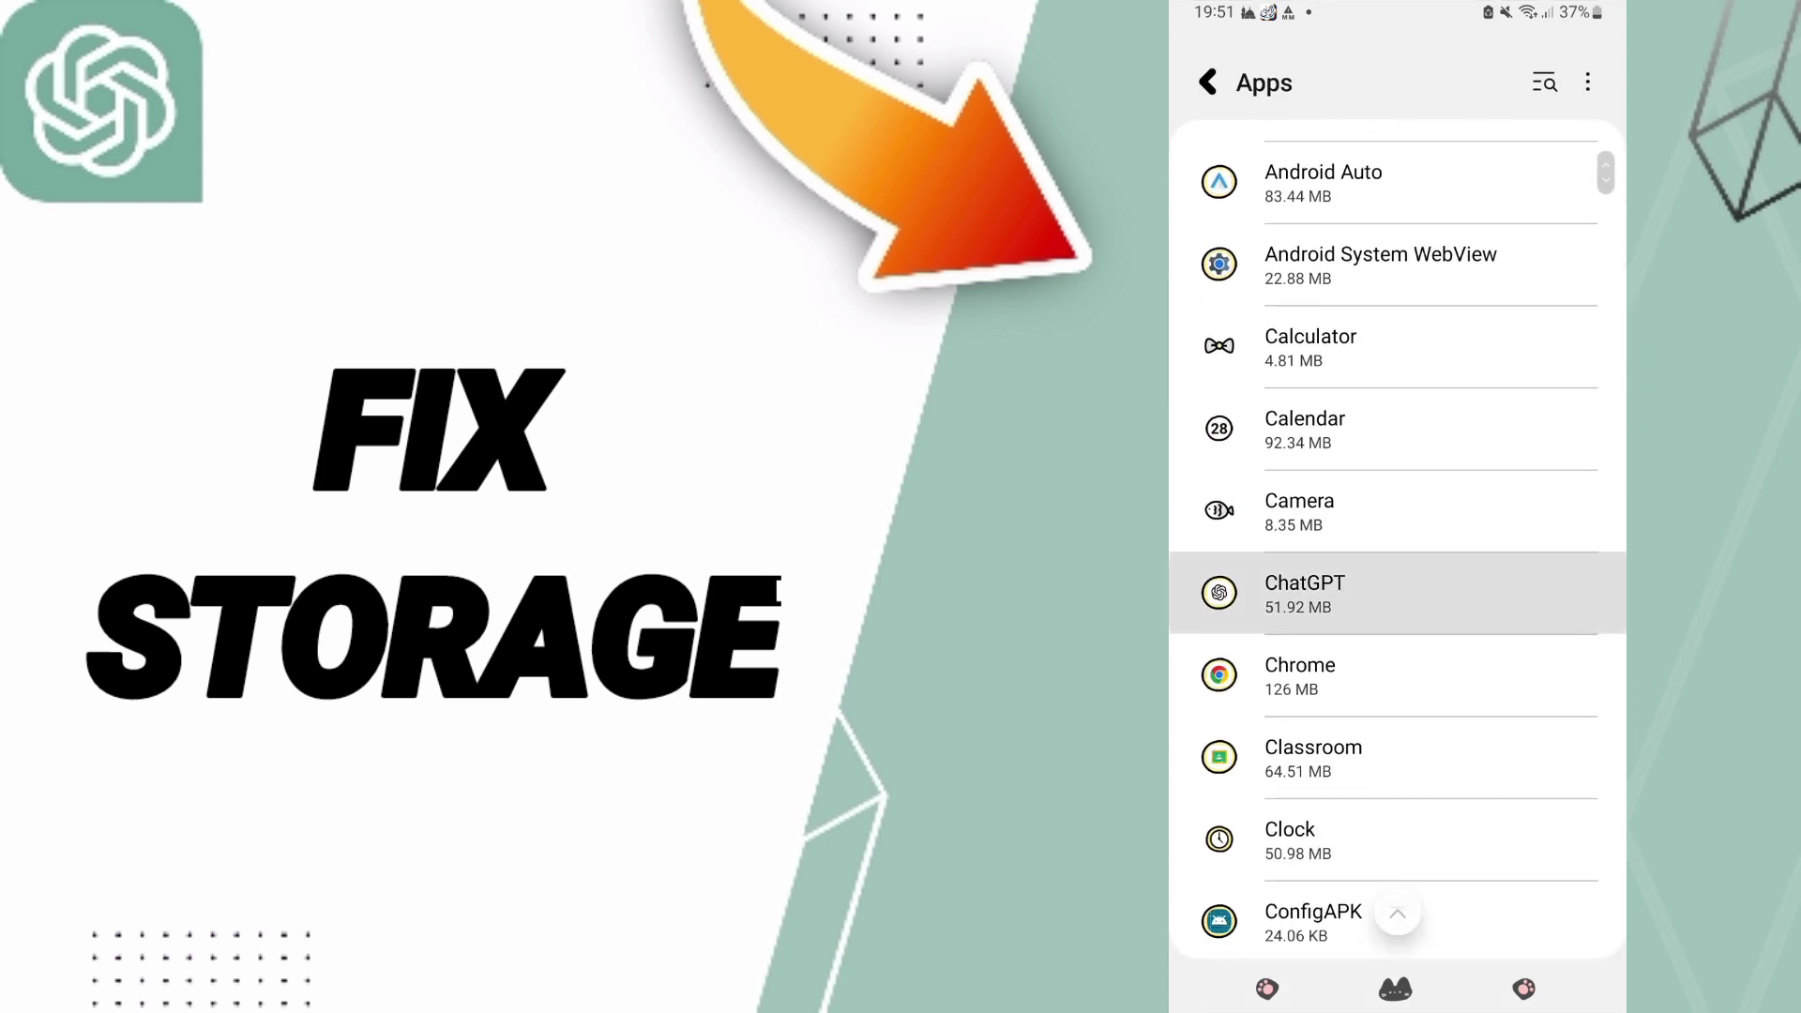
scroll(1398, 563, down, 5)
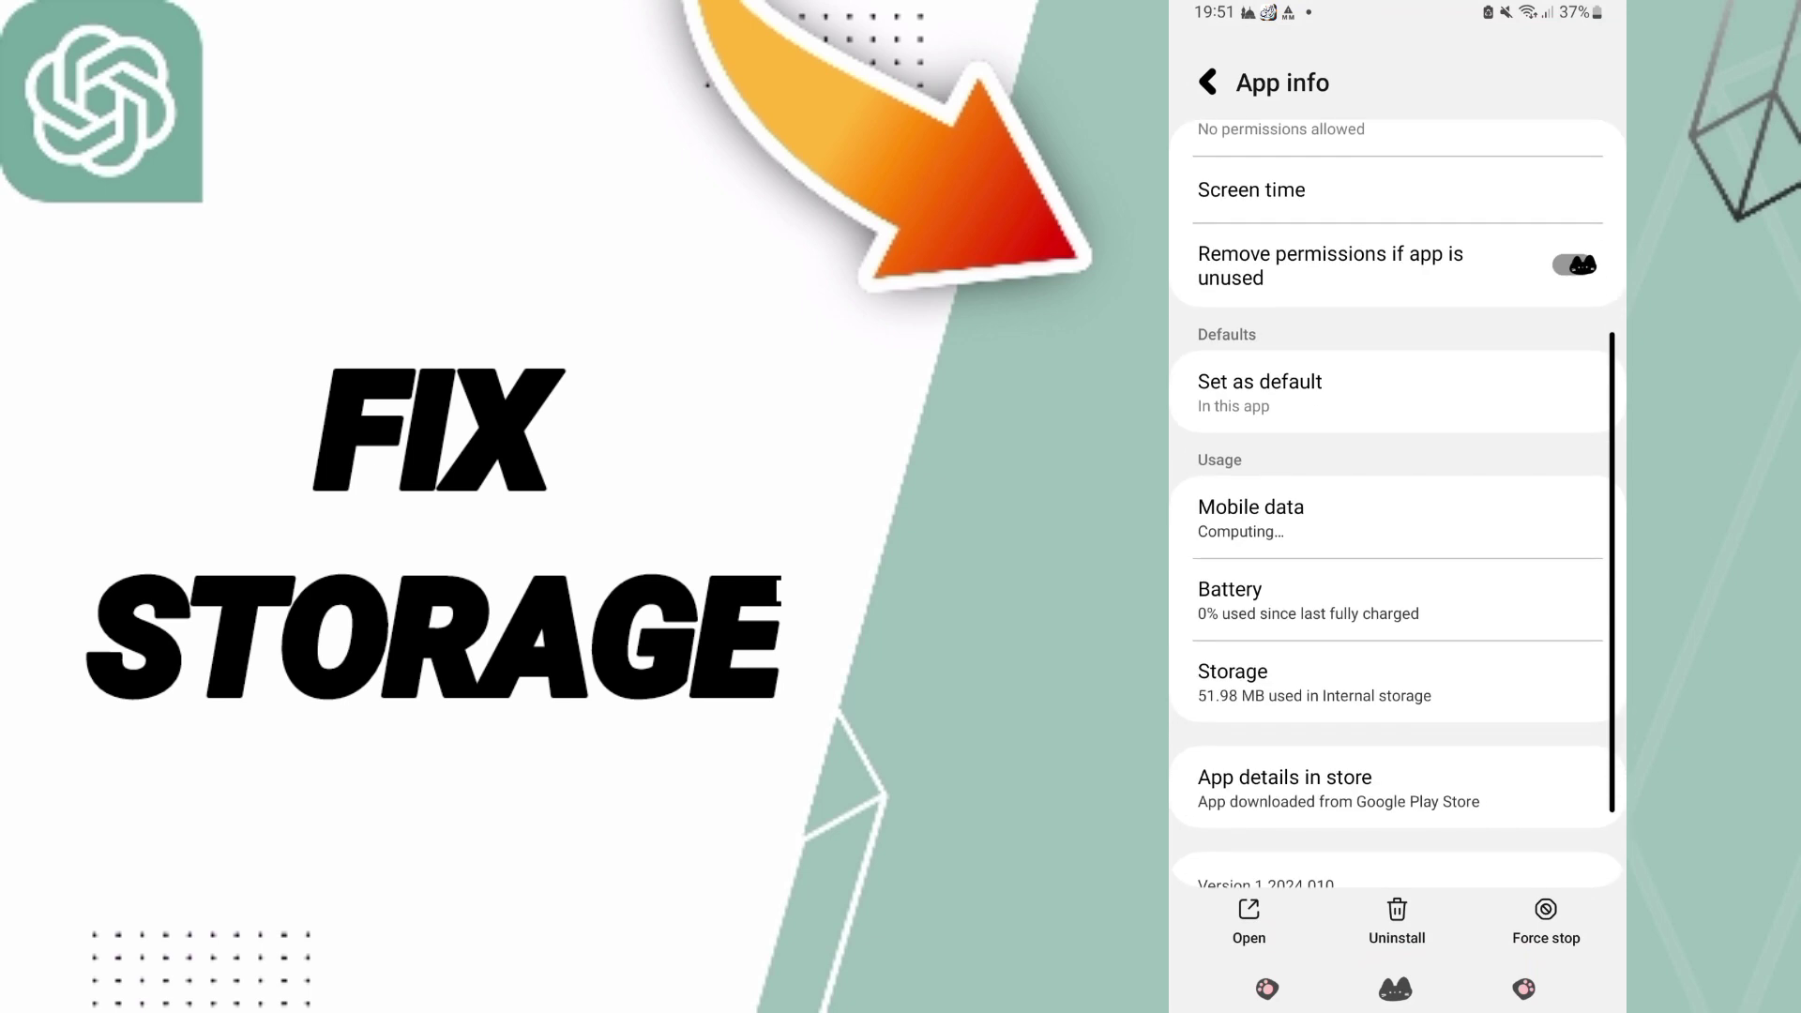
- Force stop ChatGPT with OK confirmation, then open its Storage details
click(1546, 922)
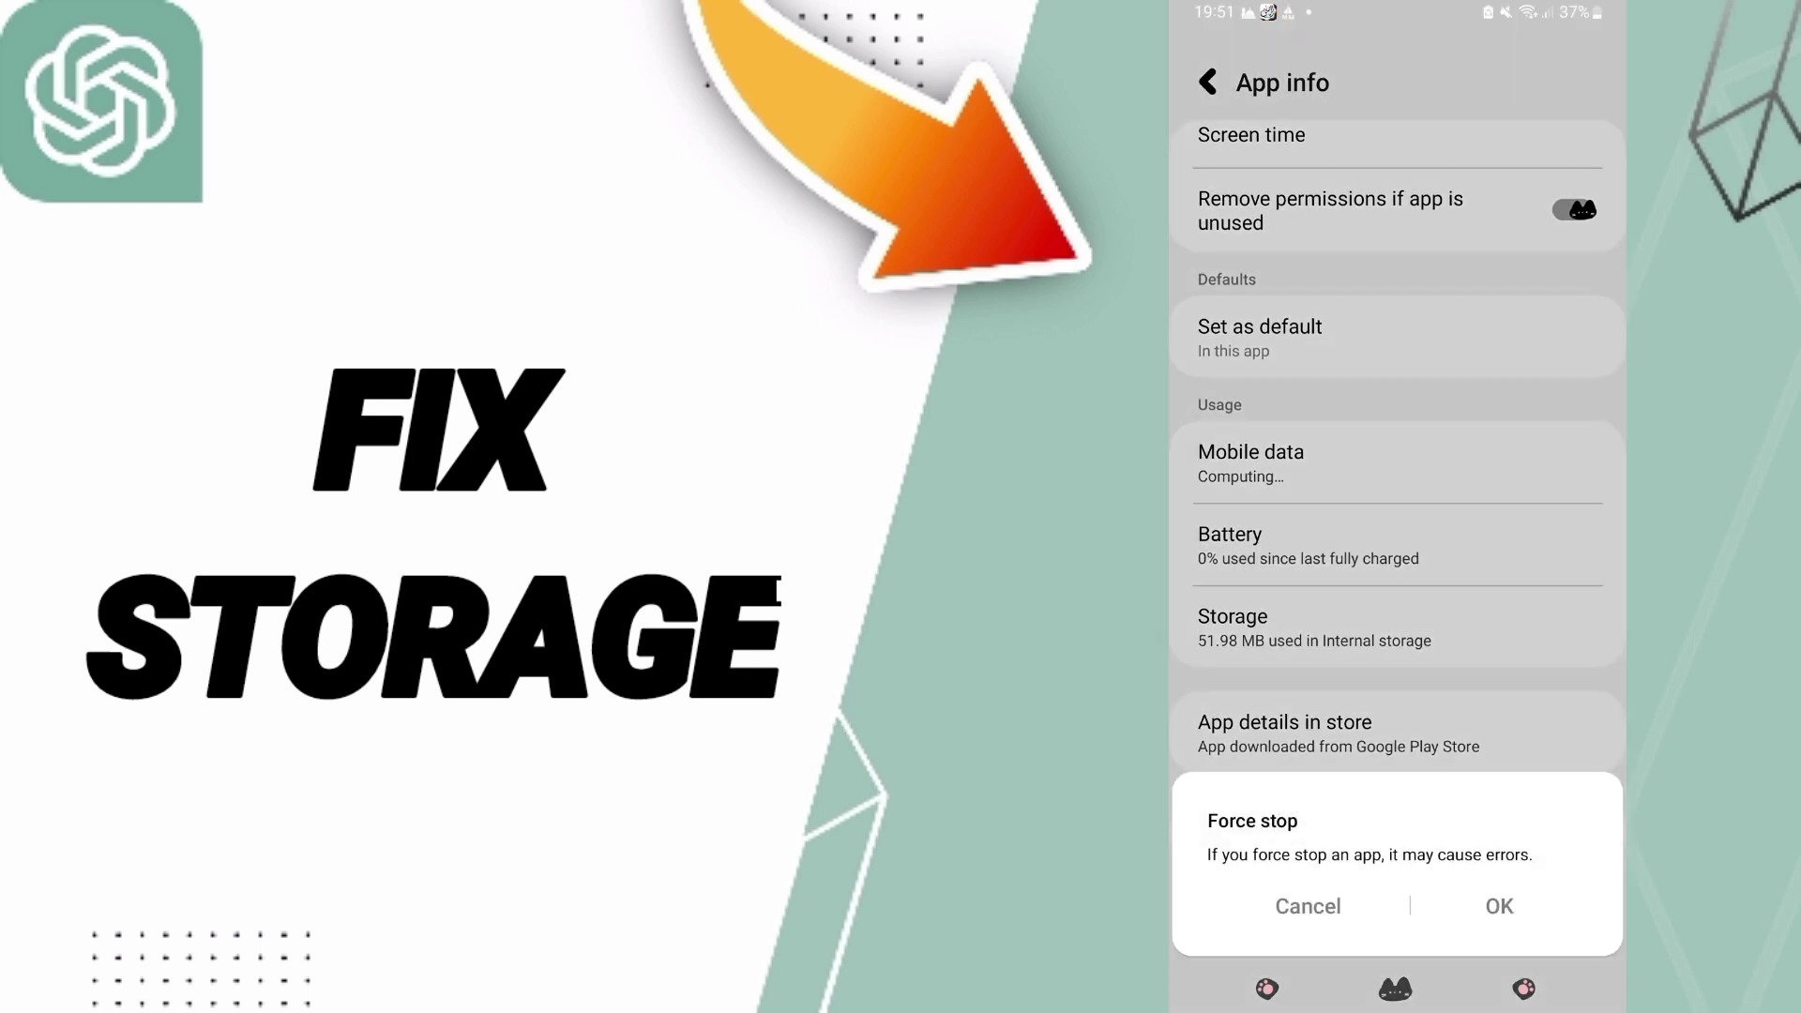
click(1499, 907)
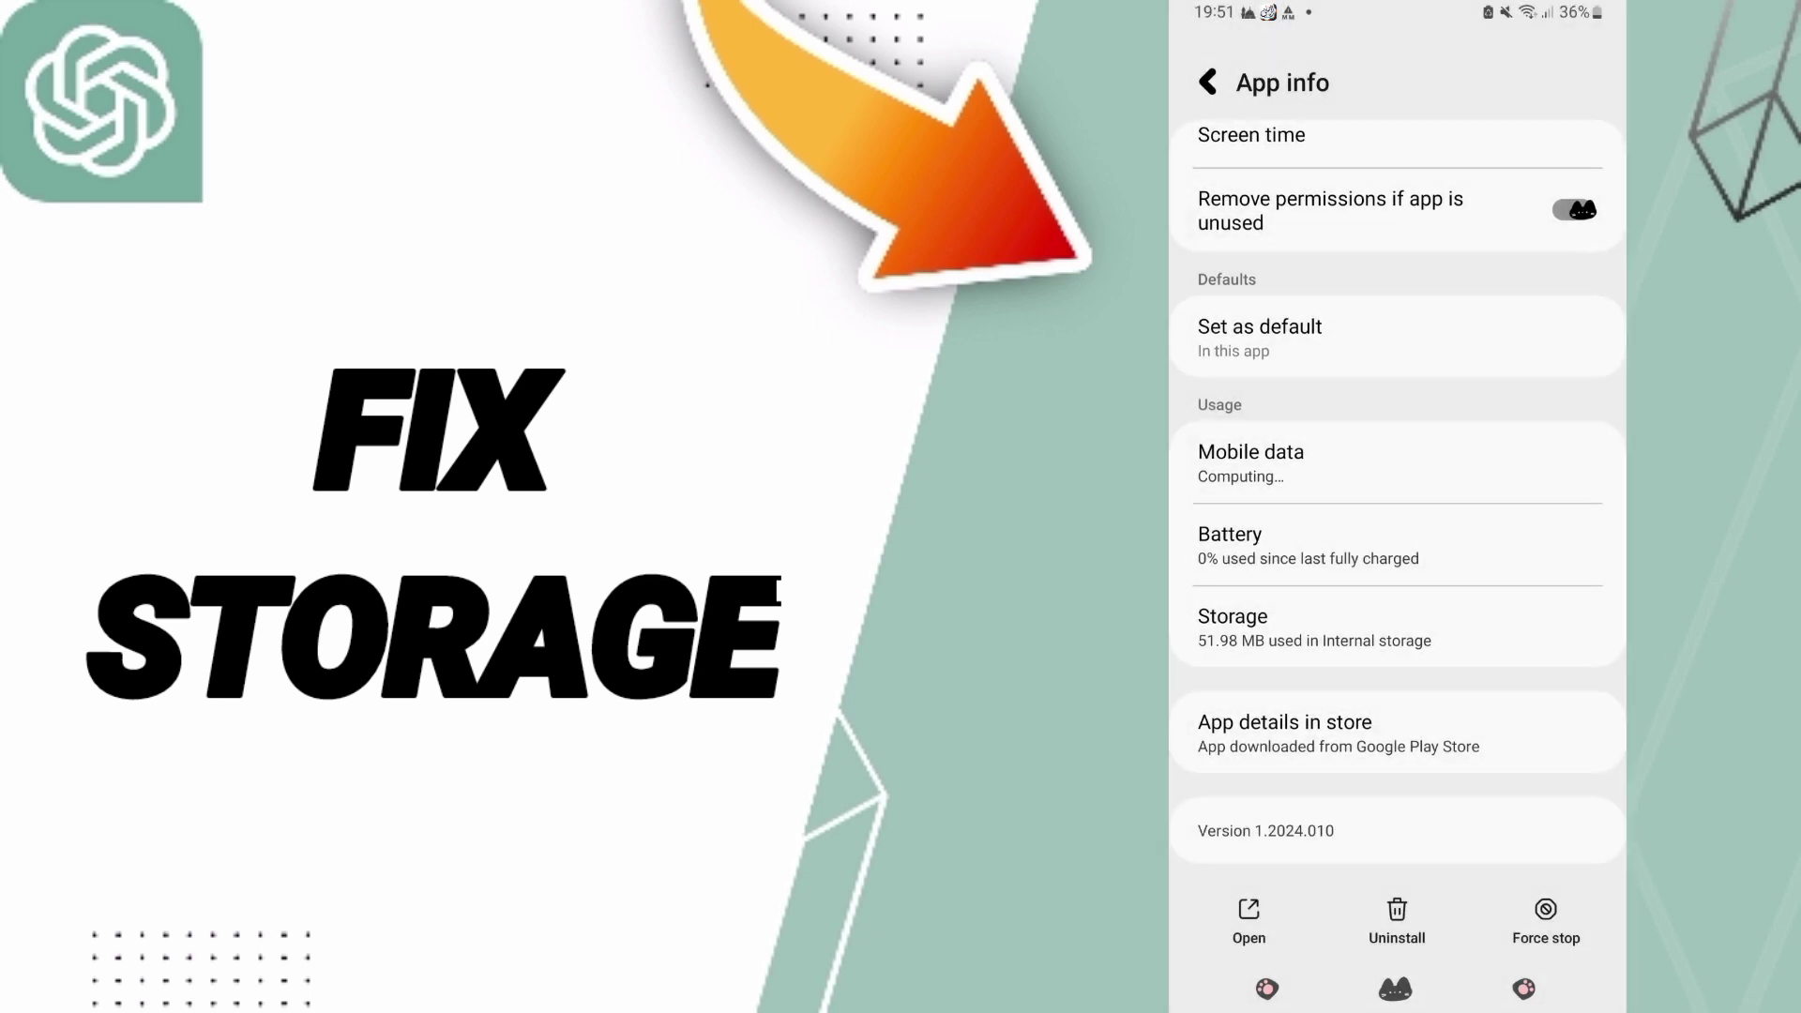
click(1397, 625)
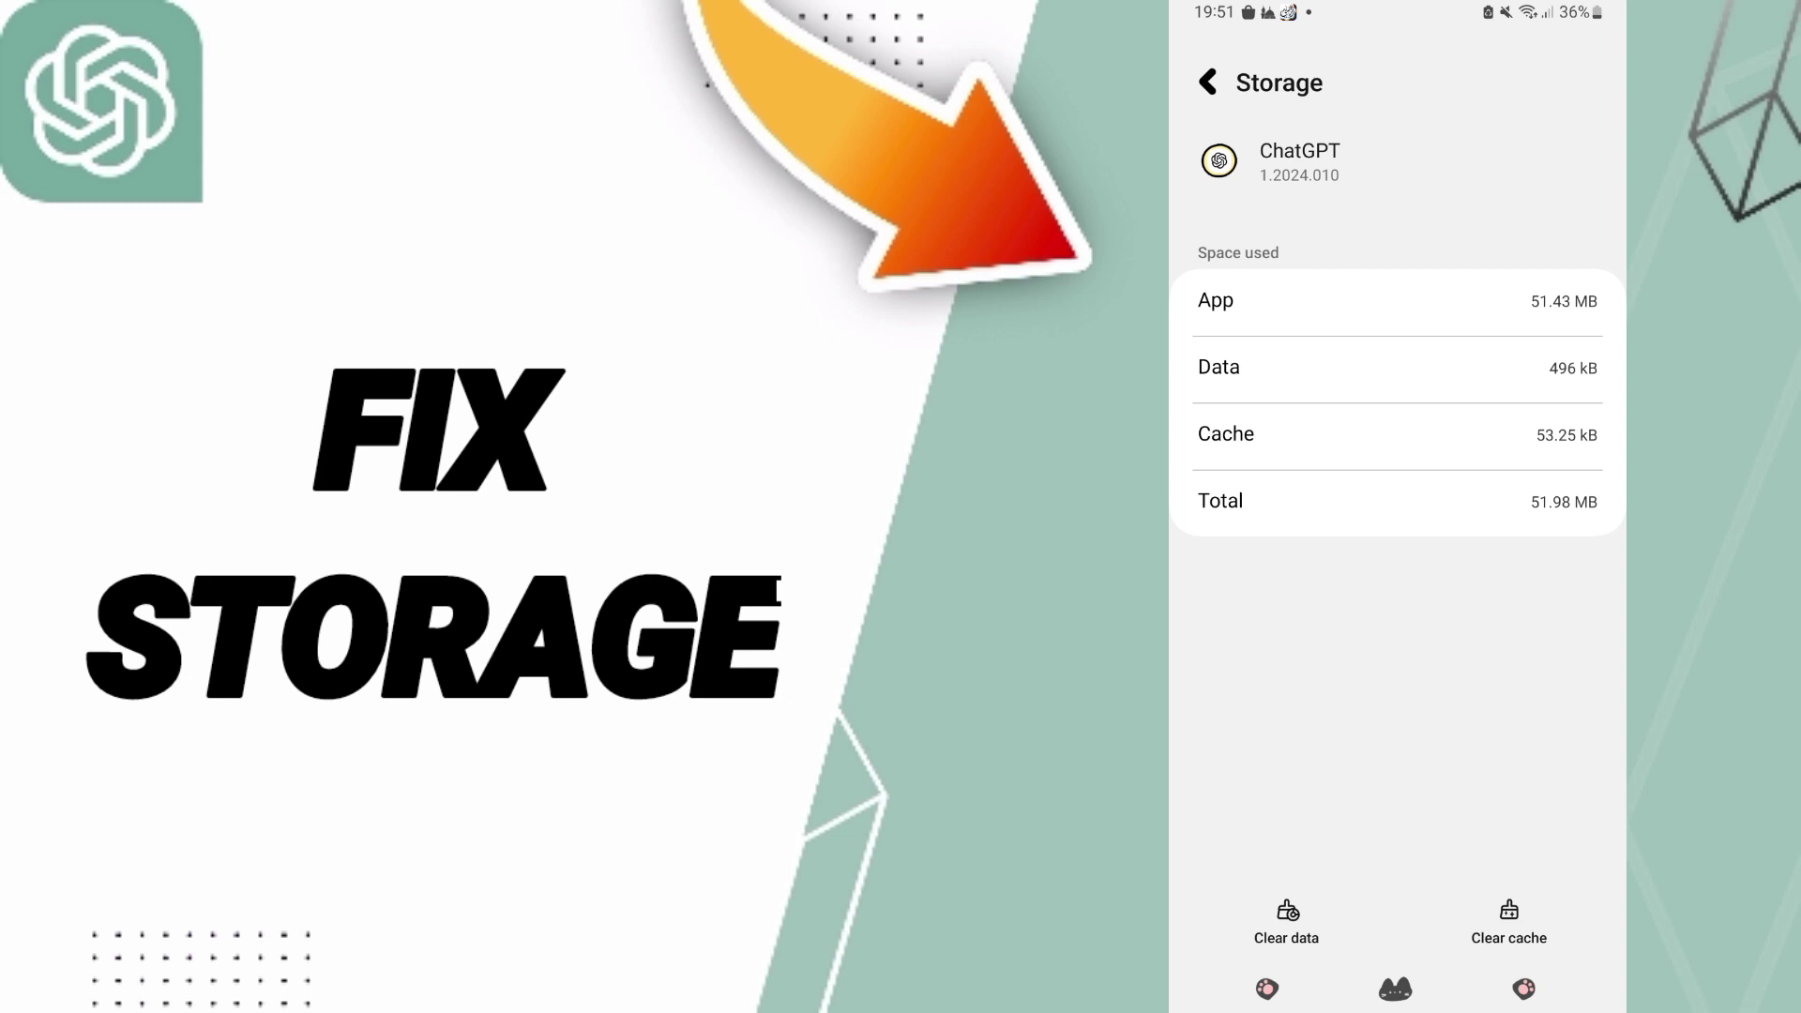
- Clear ChatGPT's cache, cancel the Clear data prompt, and return Home
click(1509, 922)
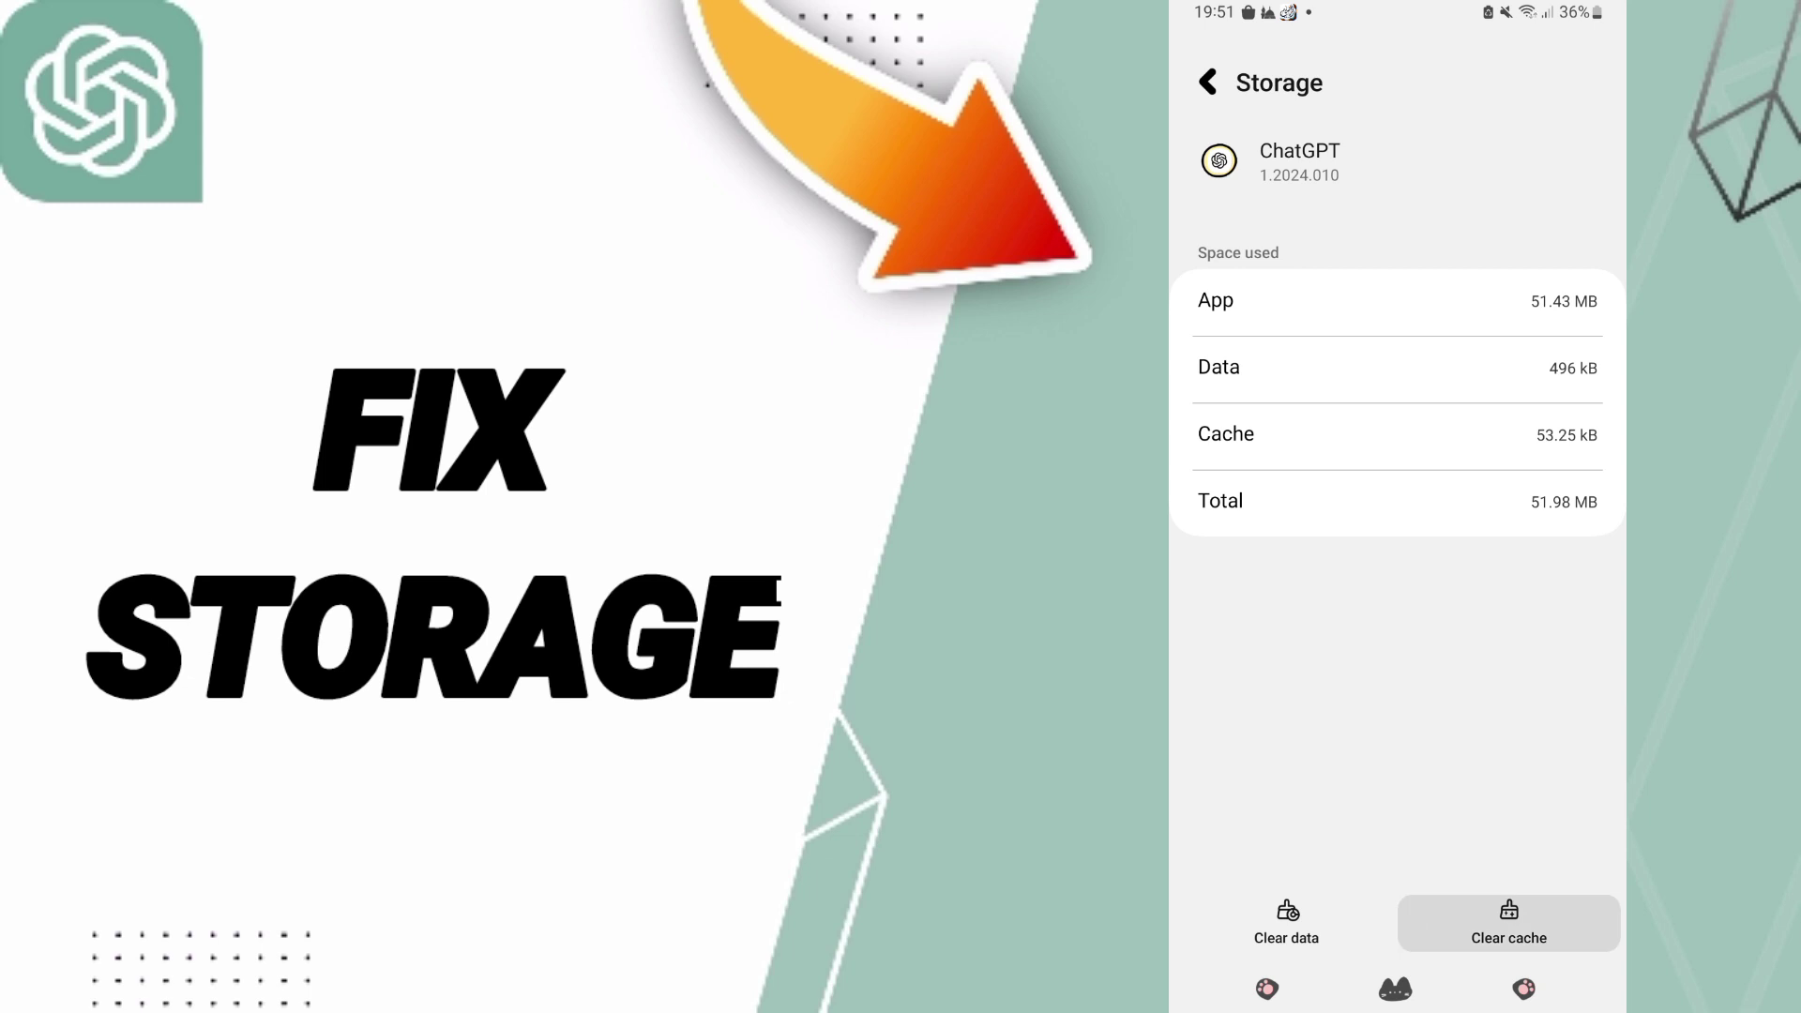
click(1287, 922)
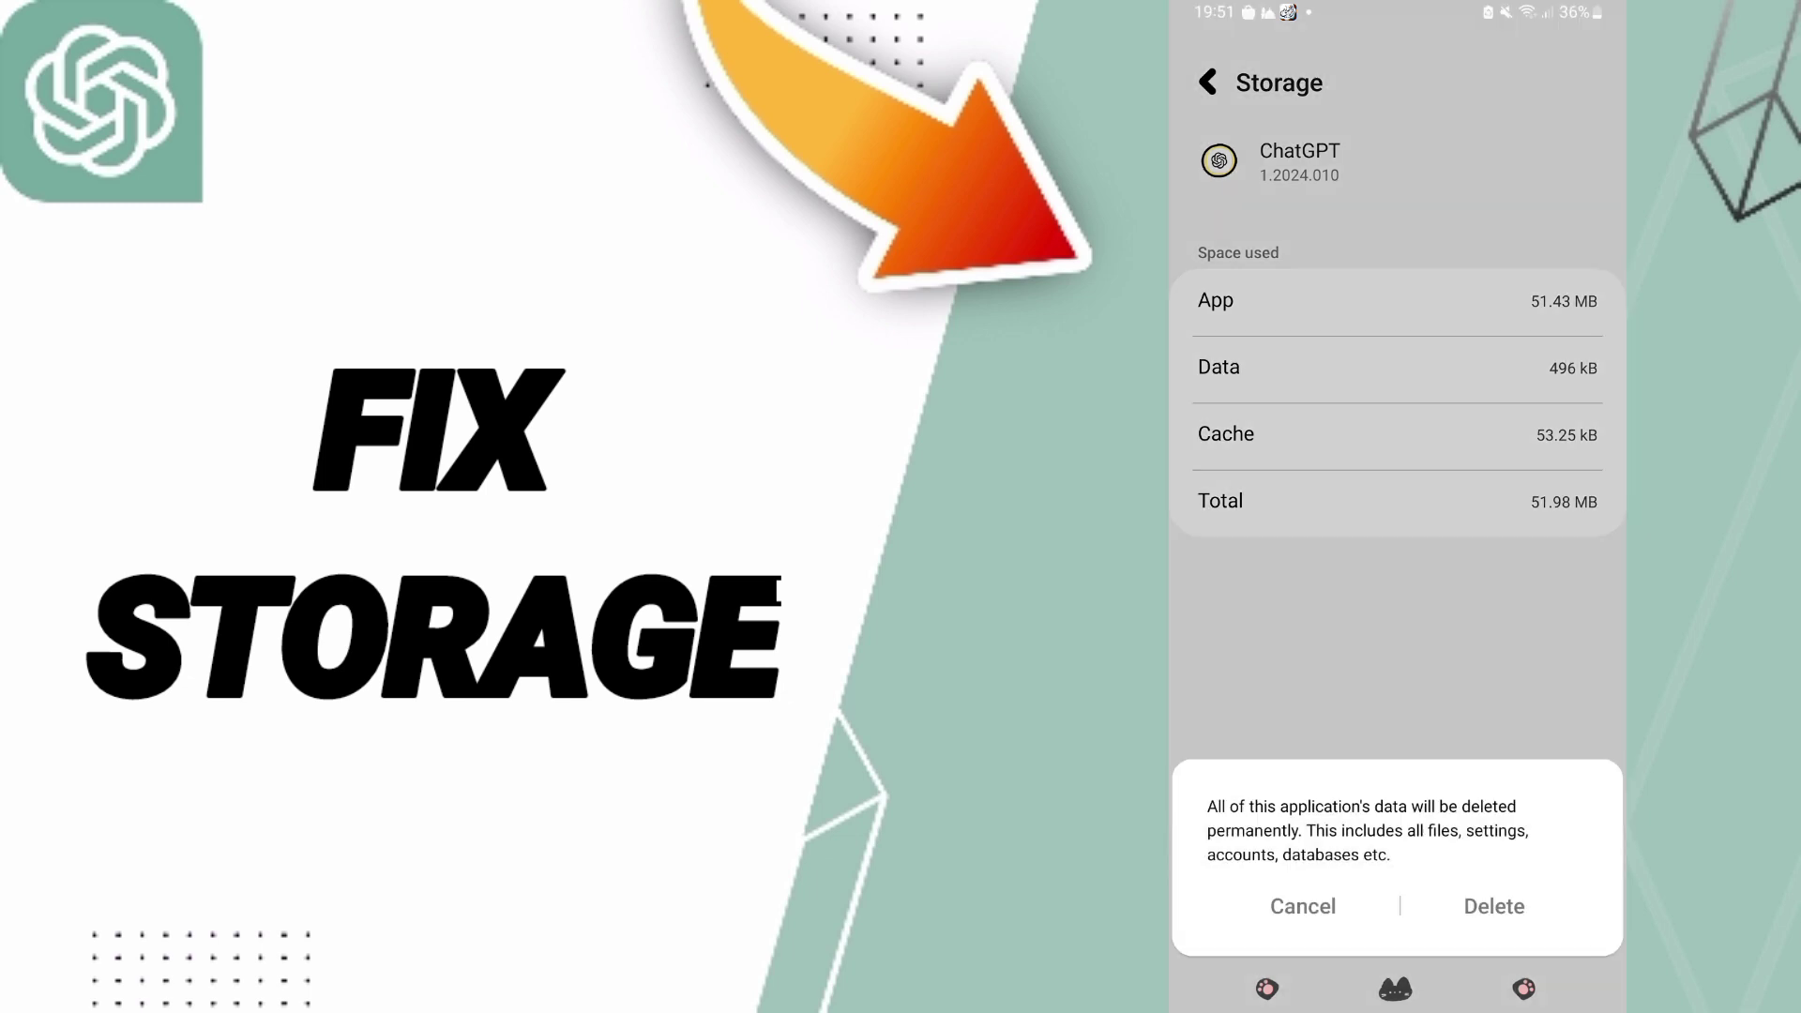
click(1308, 992)
key(Home)
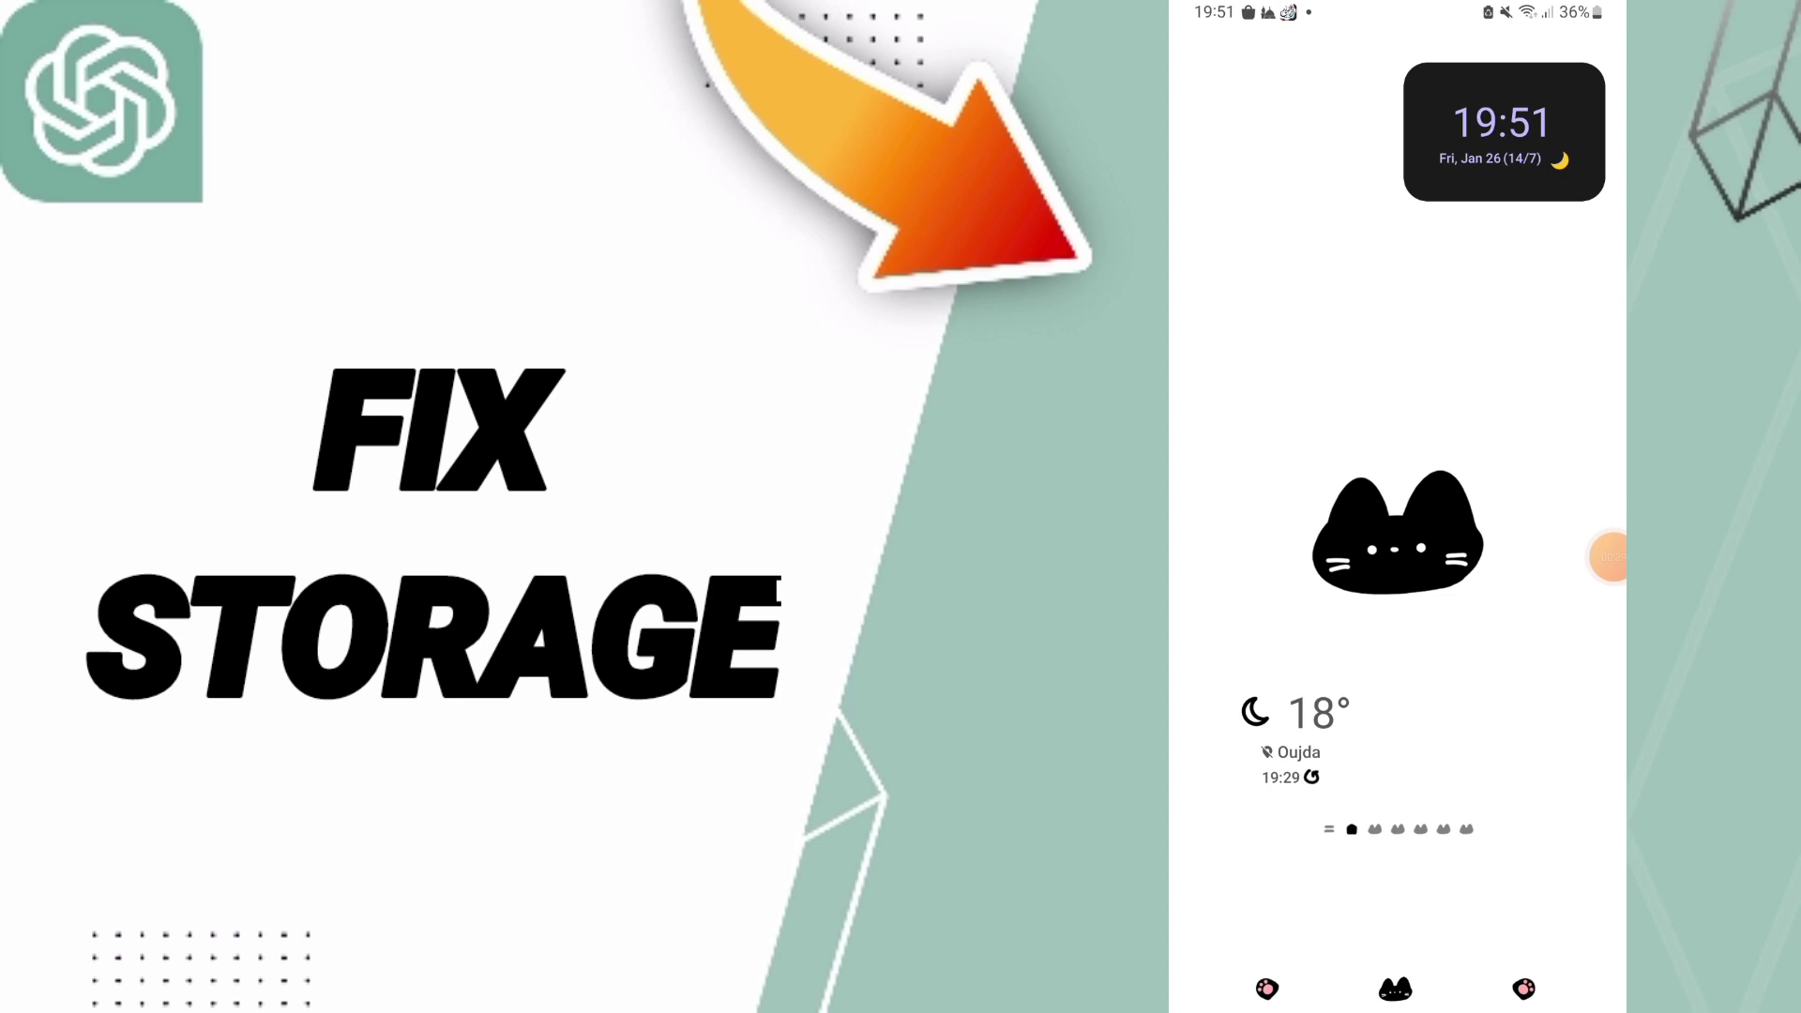
- Pull down Quick Settings, toggle Wi-Fi off and on, then close the shade
drag(1612, 556, 1587, 458)
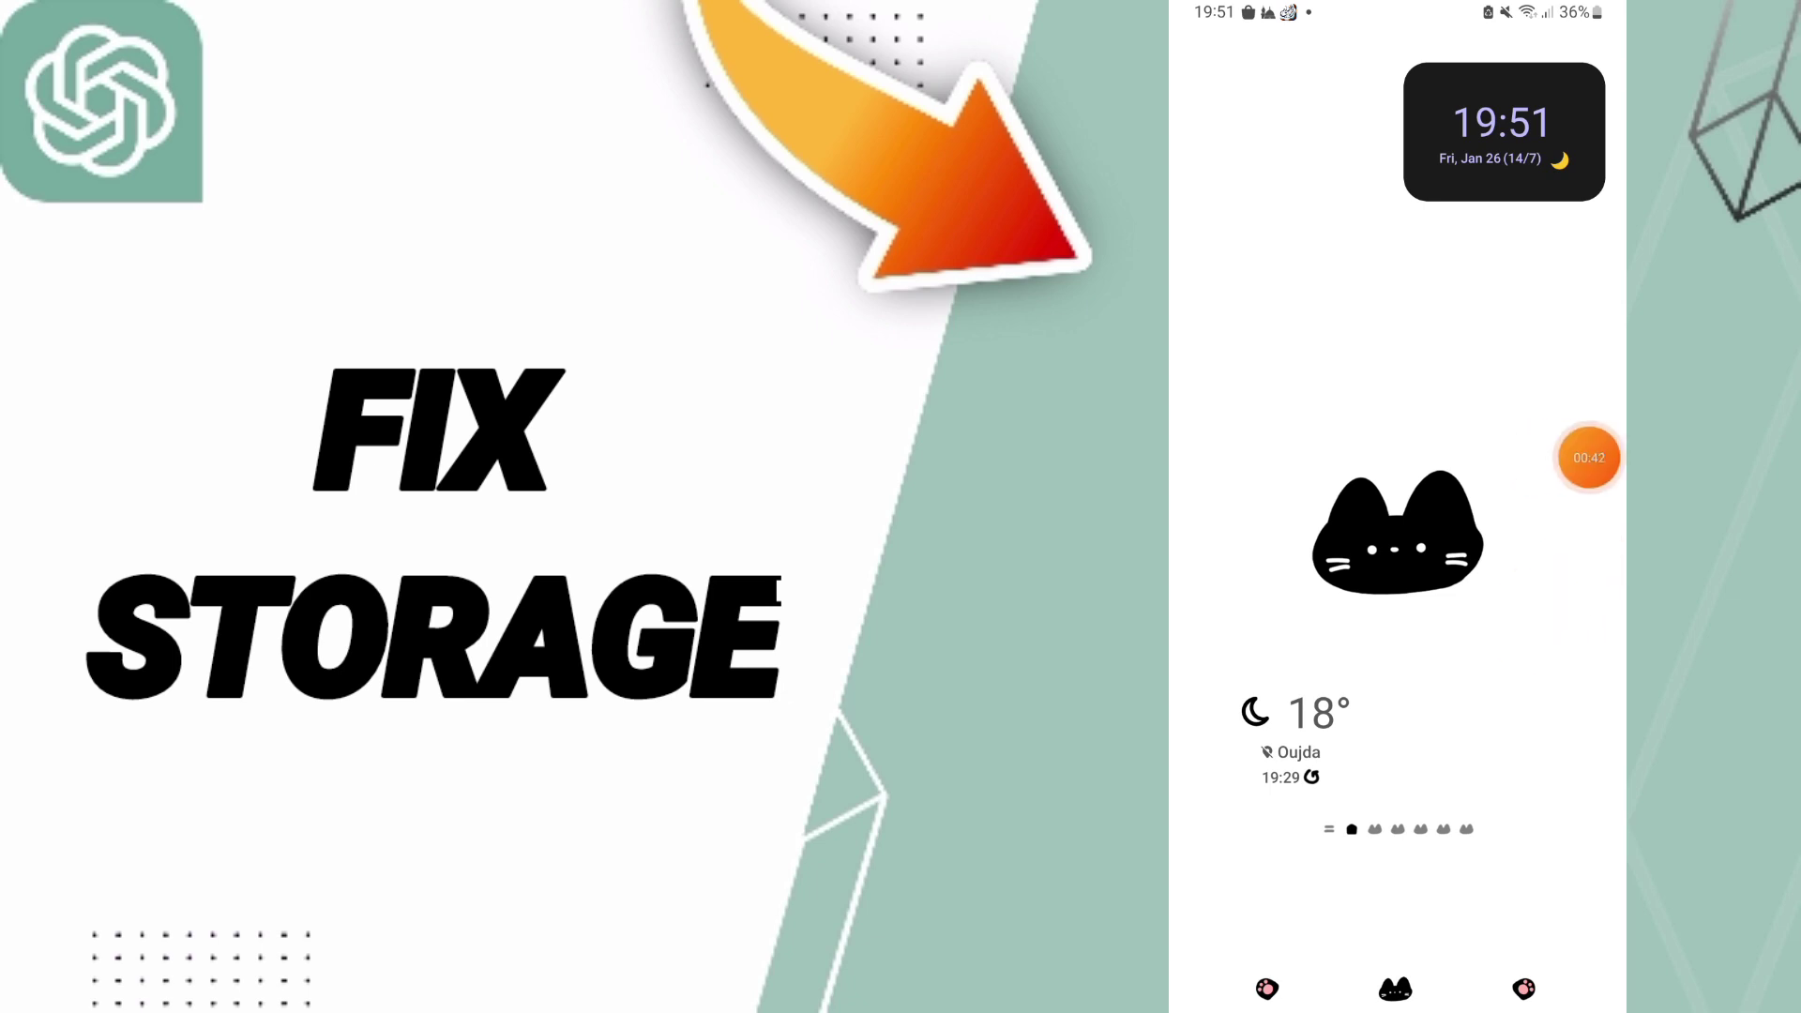
drag(1398, 14, 1398, 563)
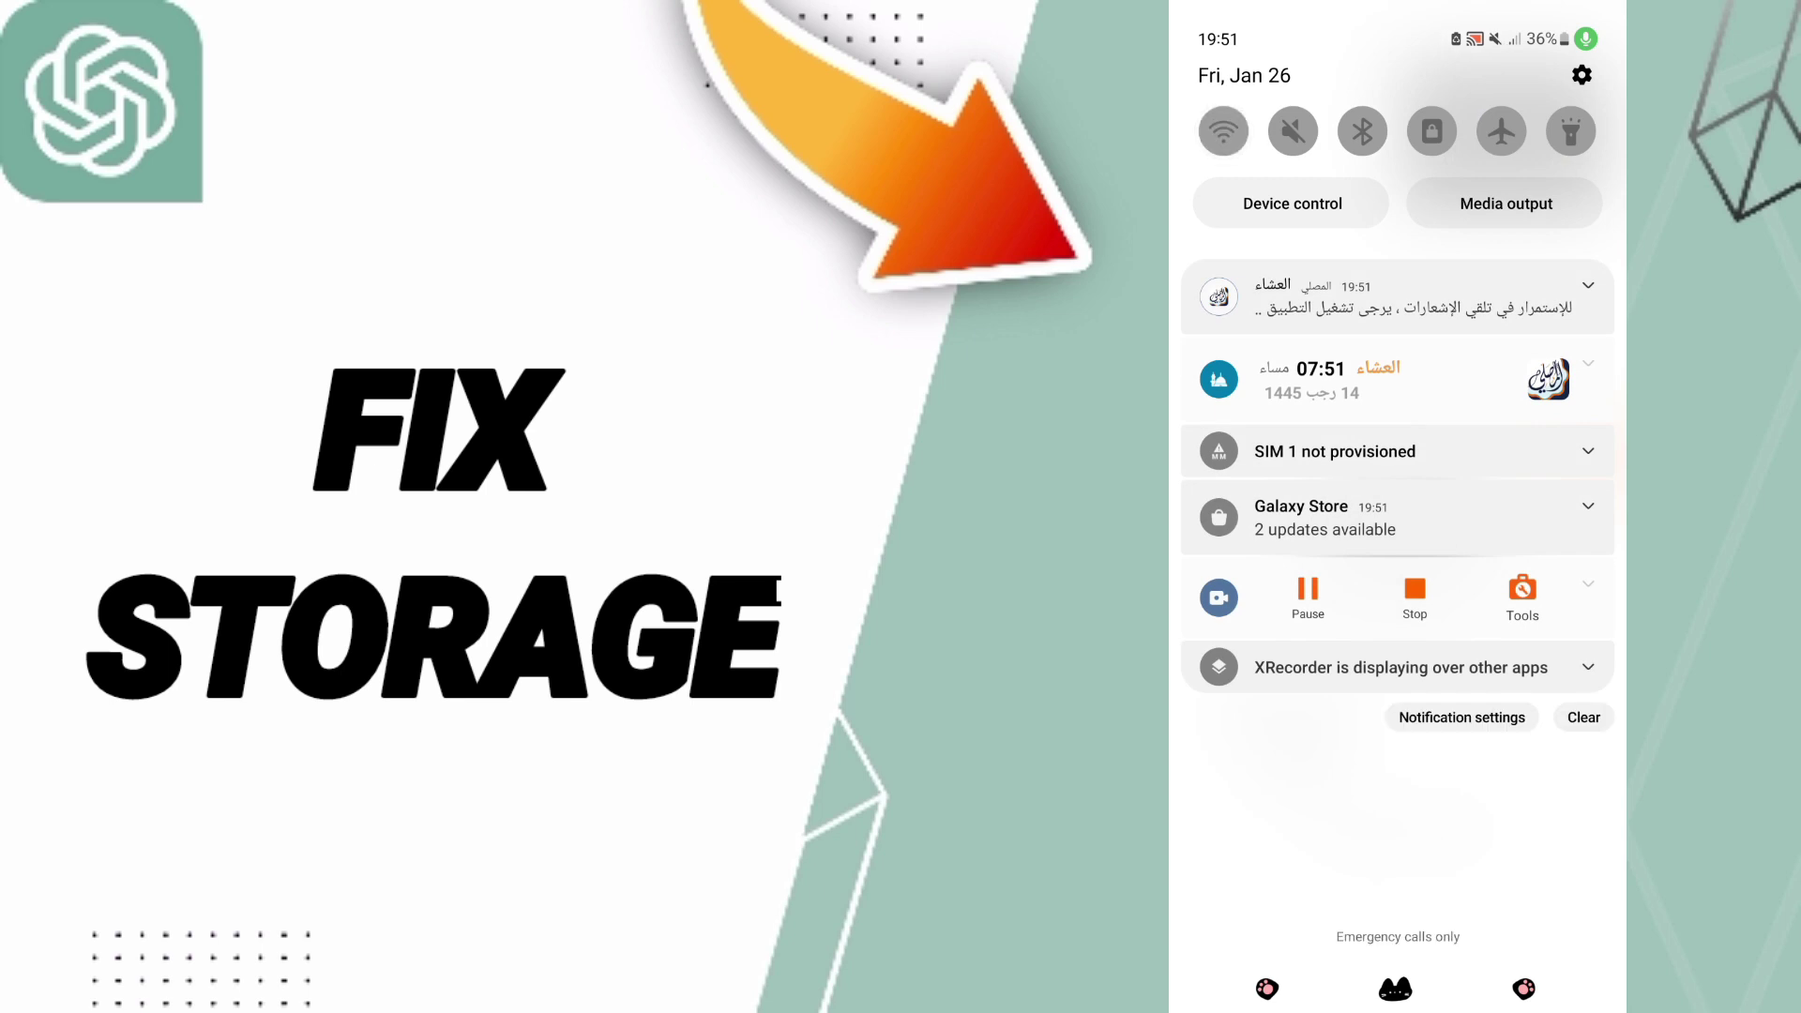
click(1222, 131)
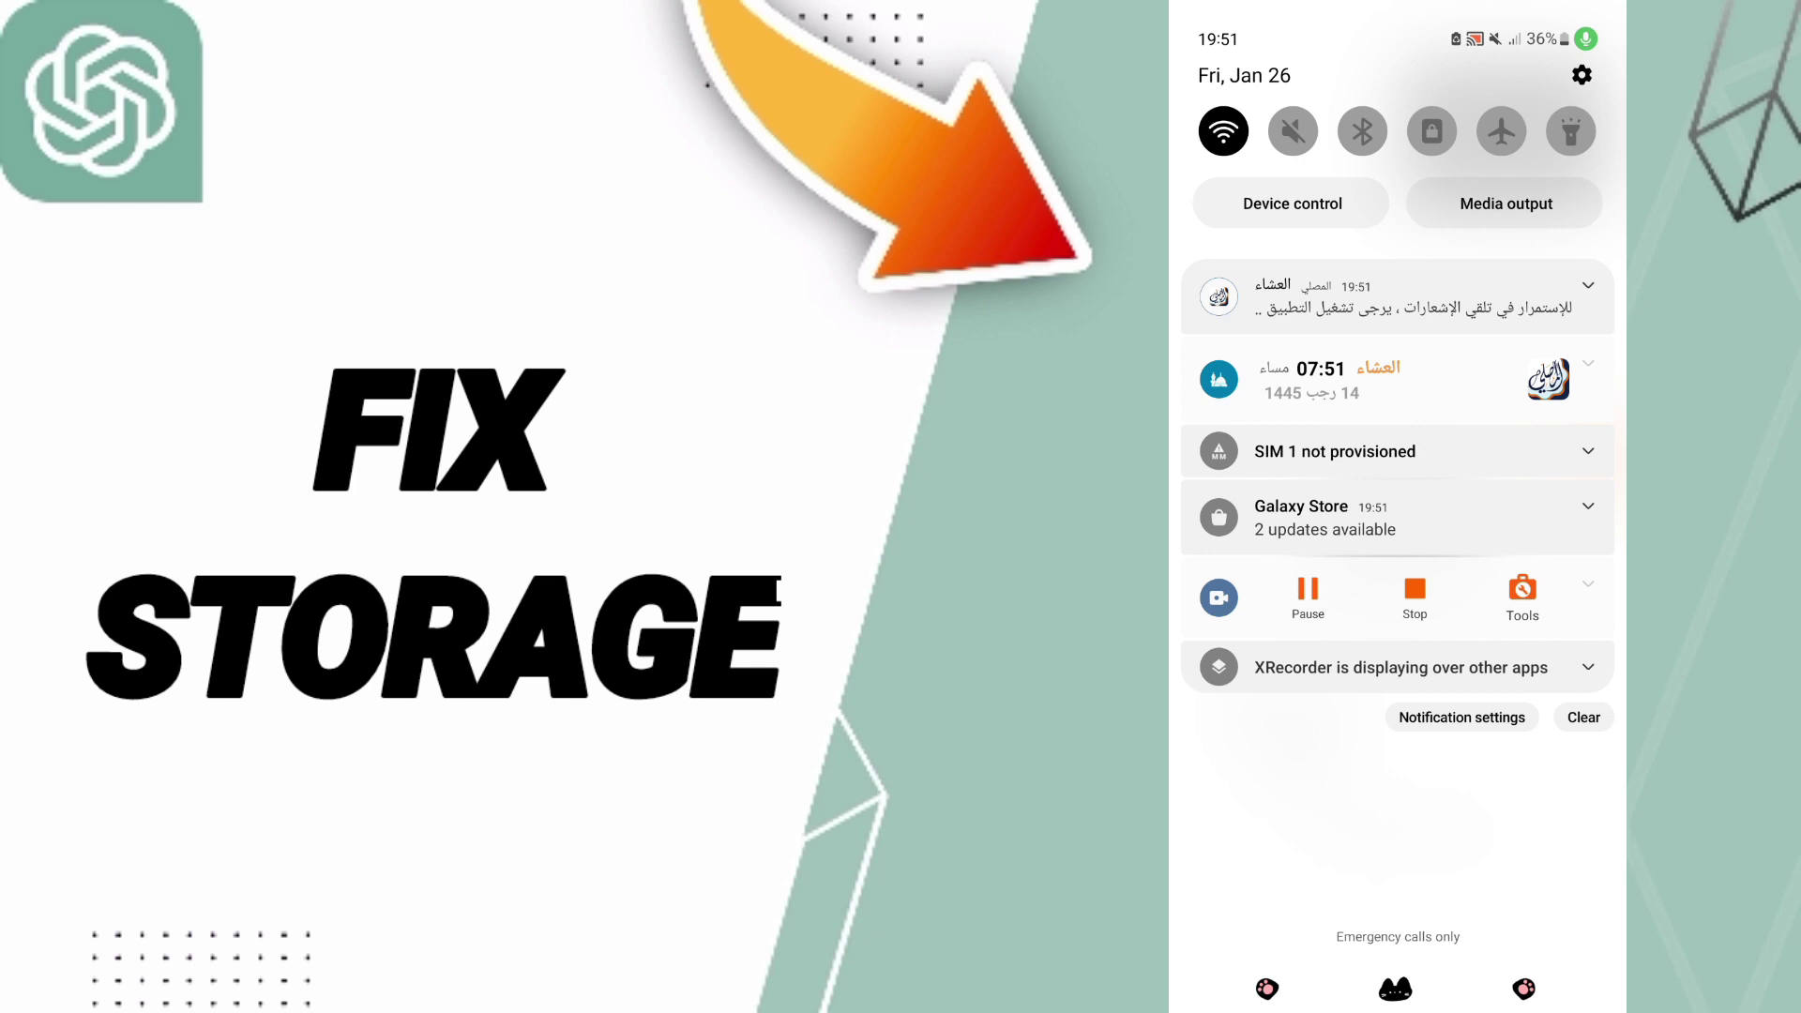
click(1584, 717)
drag(1396, 845, 1397, 211)
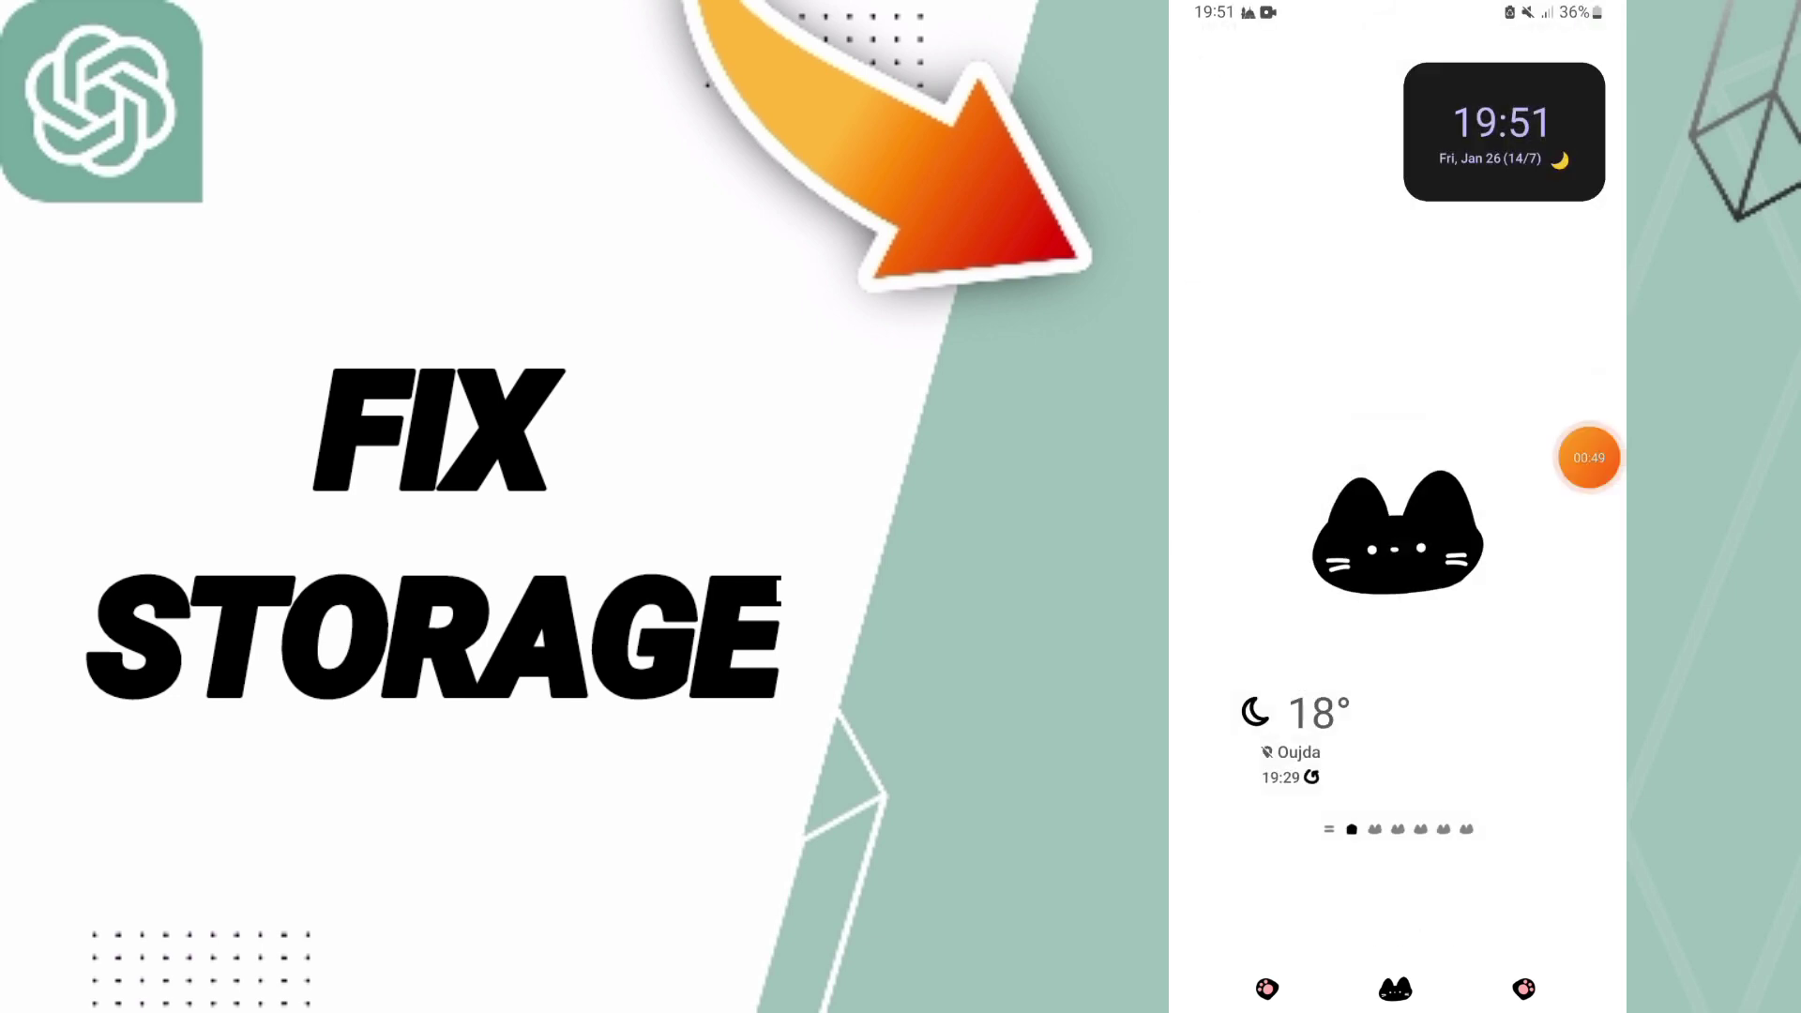
drag(1589, 457, 1589, 537)
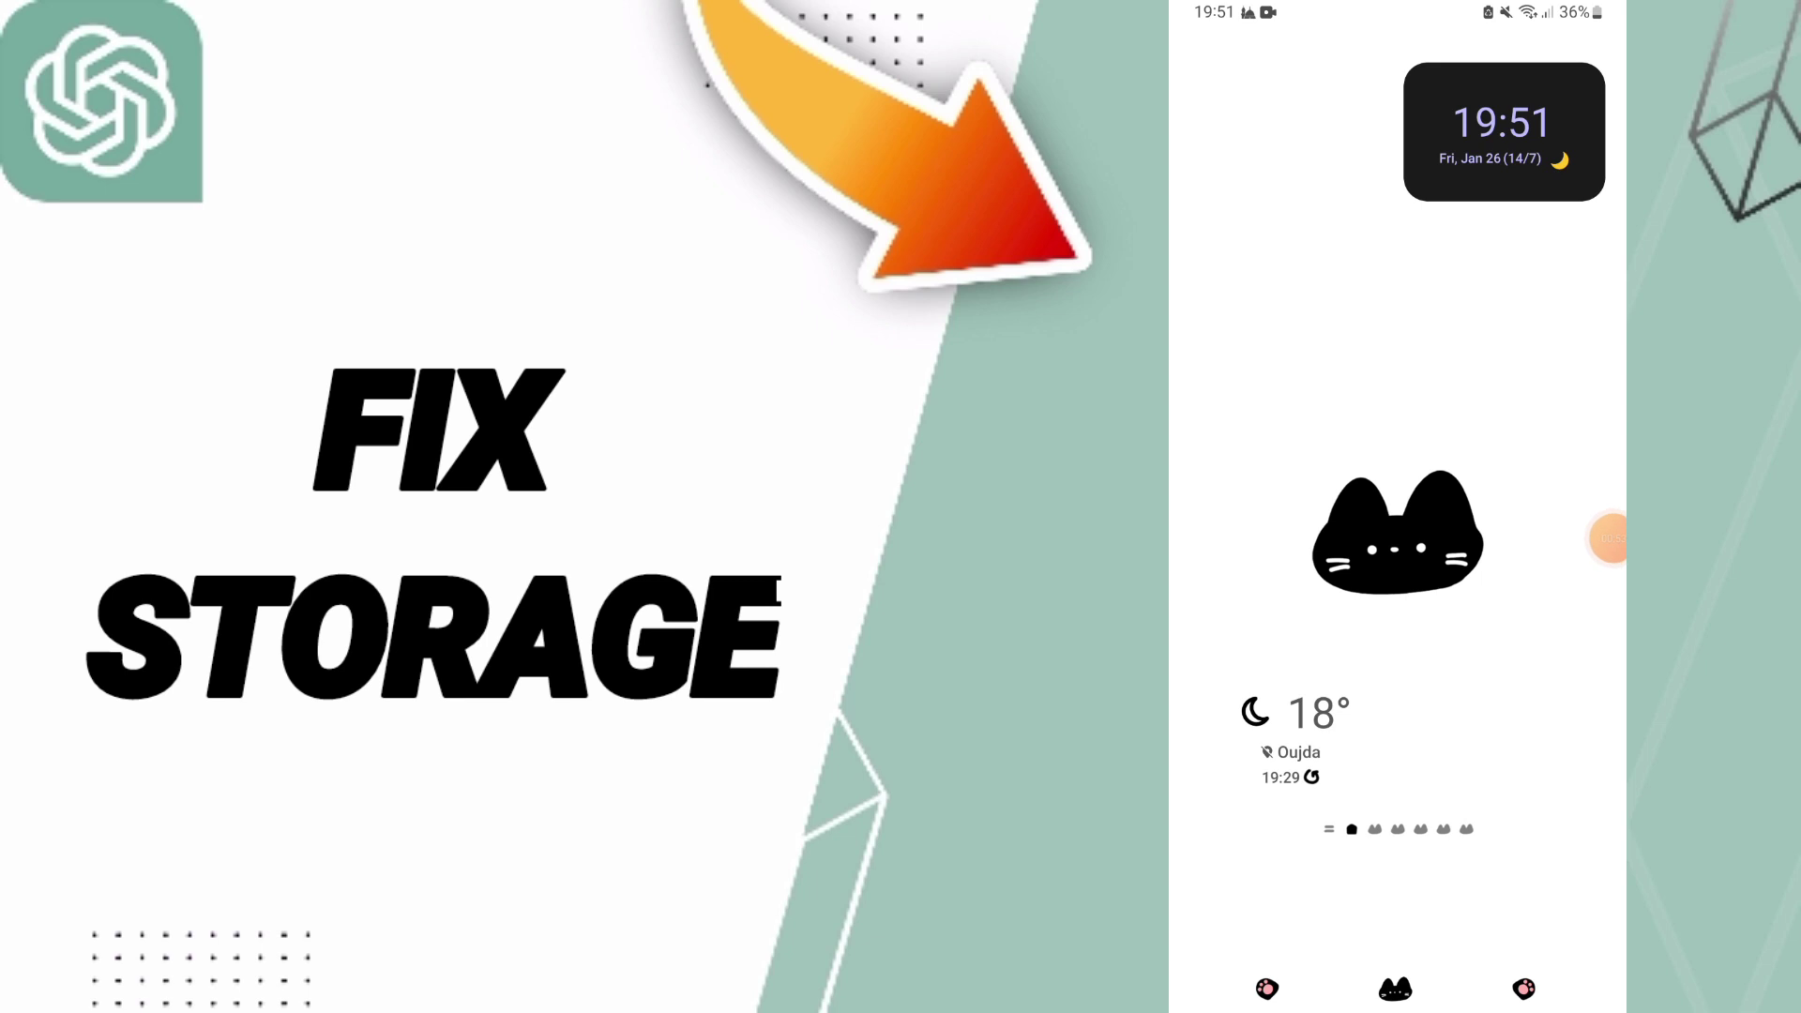
drag(1588, 538, 1579, 565)
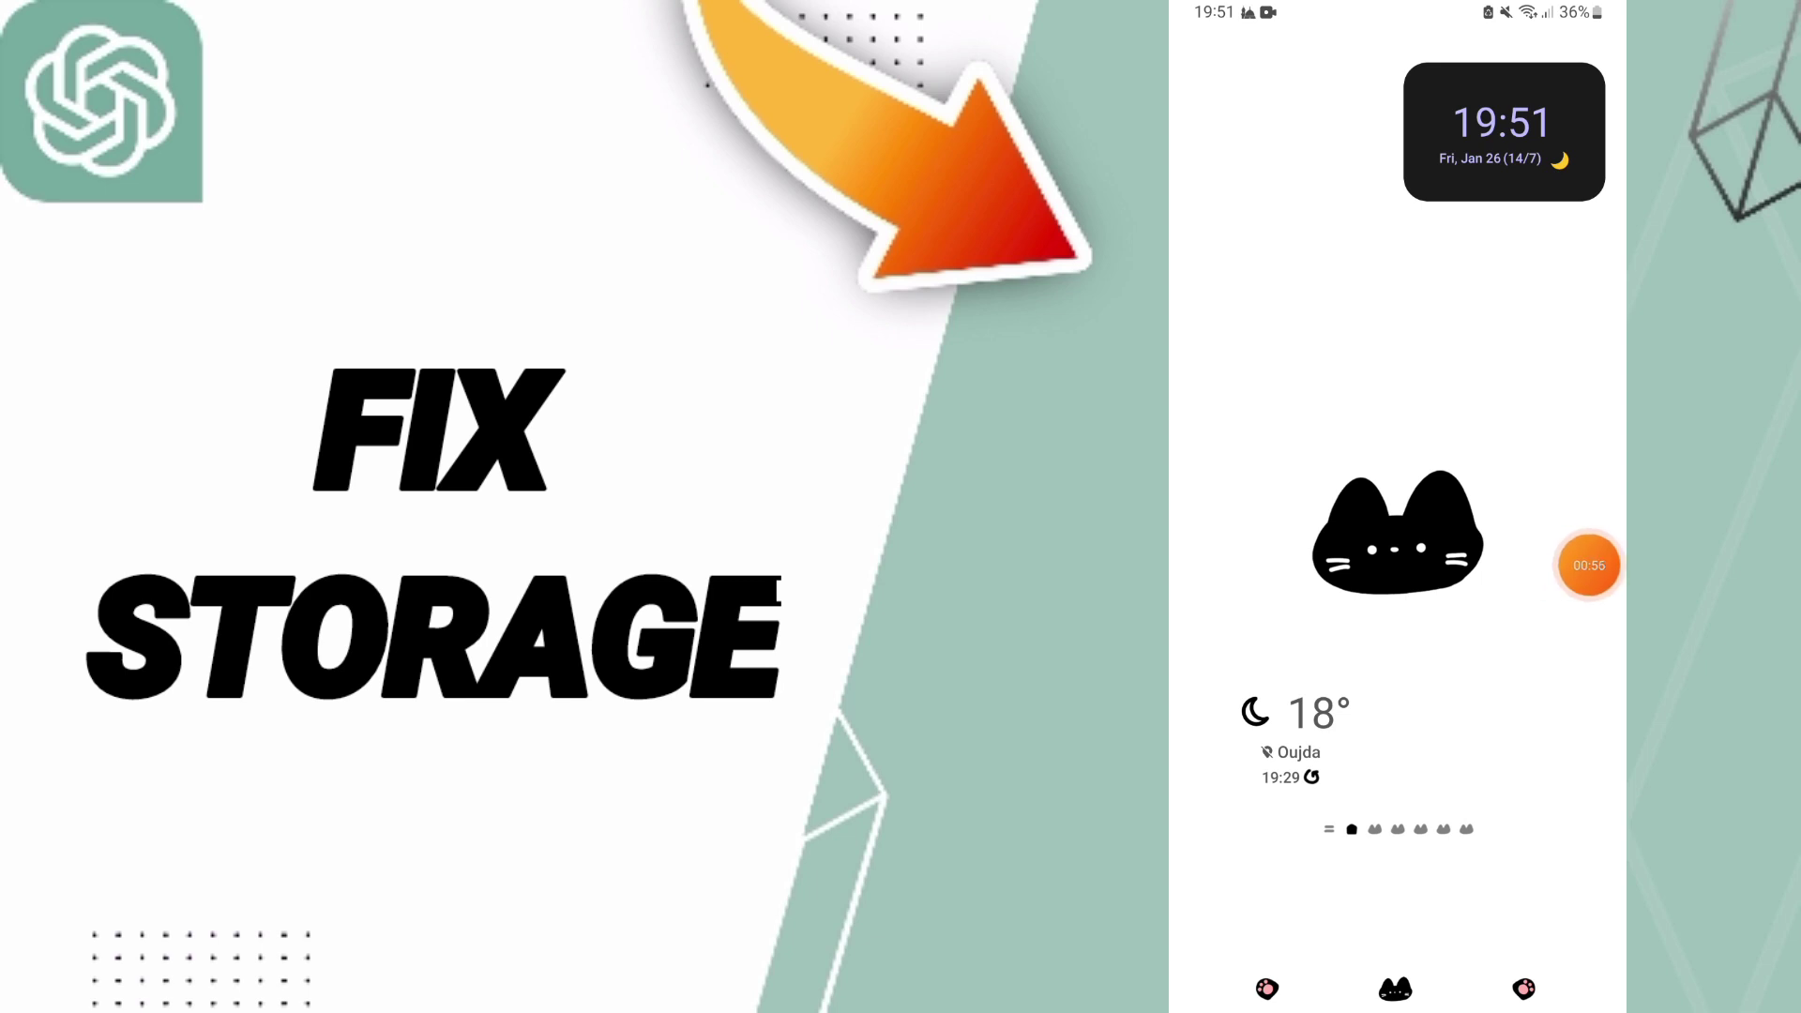